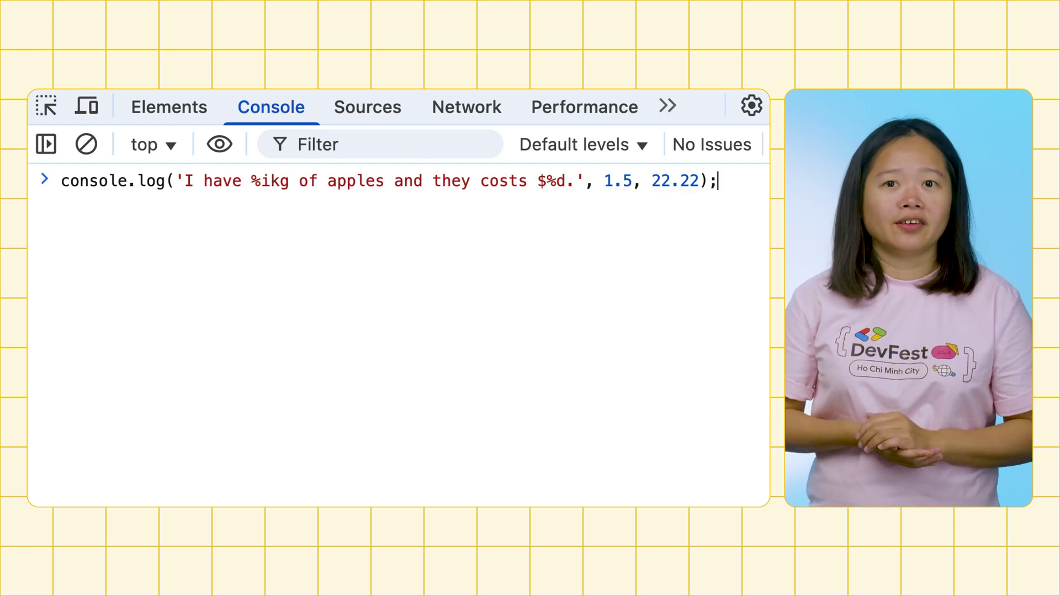
Step: Run the apples log so it prints whole-number weight and price values
{"action": "key", "text": "Return"}
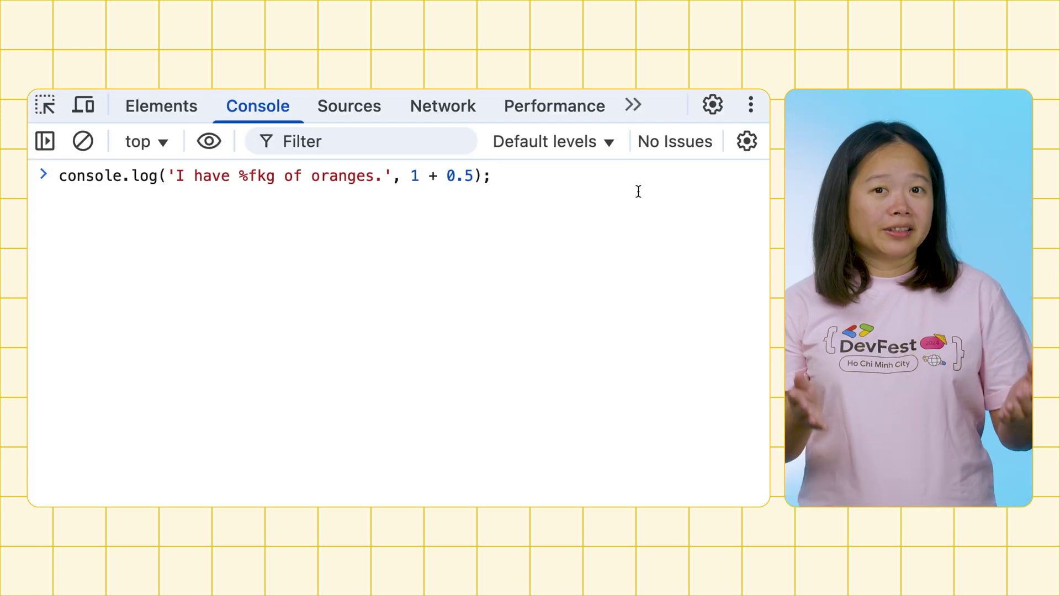
Step: Print '1.5kg of oranges', the %s red-apple warning and the %O apple object, then expand the object
{"action": "key", "text": "Return"}
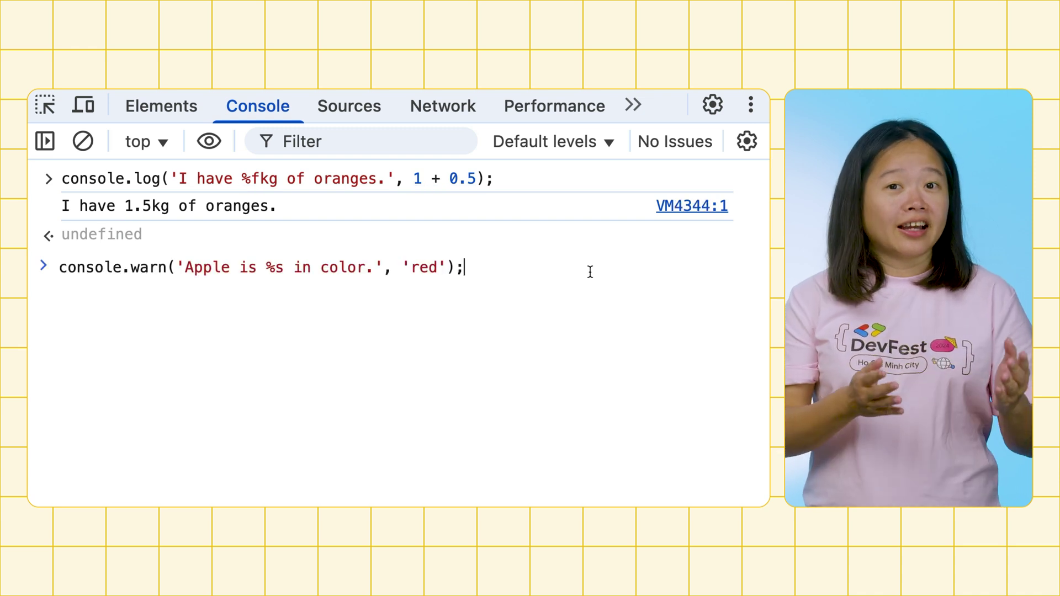
{"action": "key", "text": "Return"}
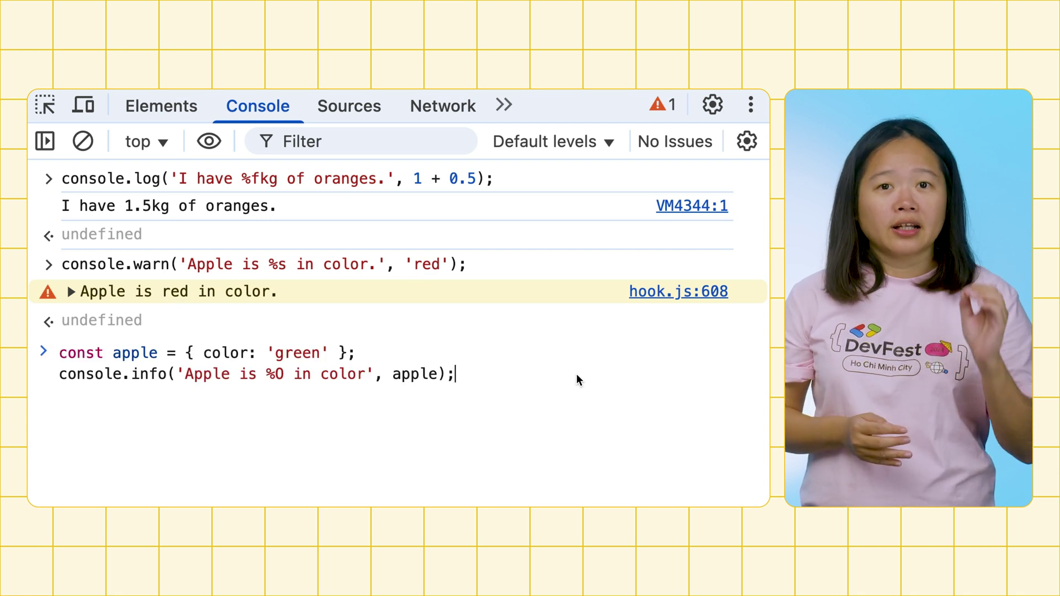
{"action": "key", "text": "Return"}
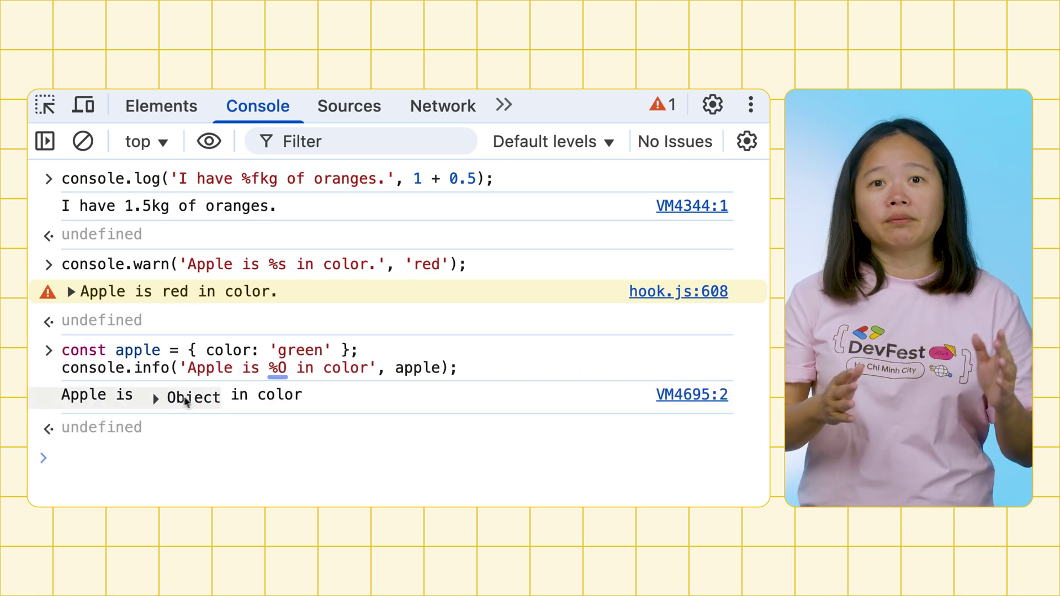
{"action": "left_click", "coordinate": [154, 395]}
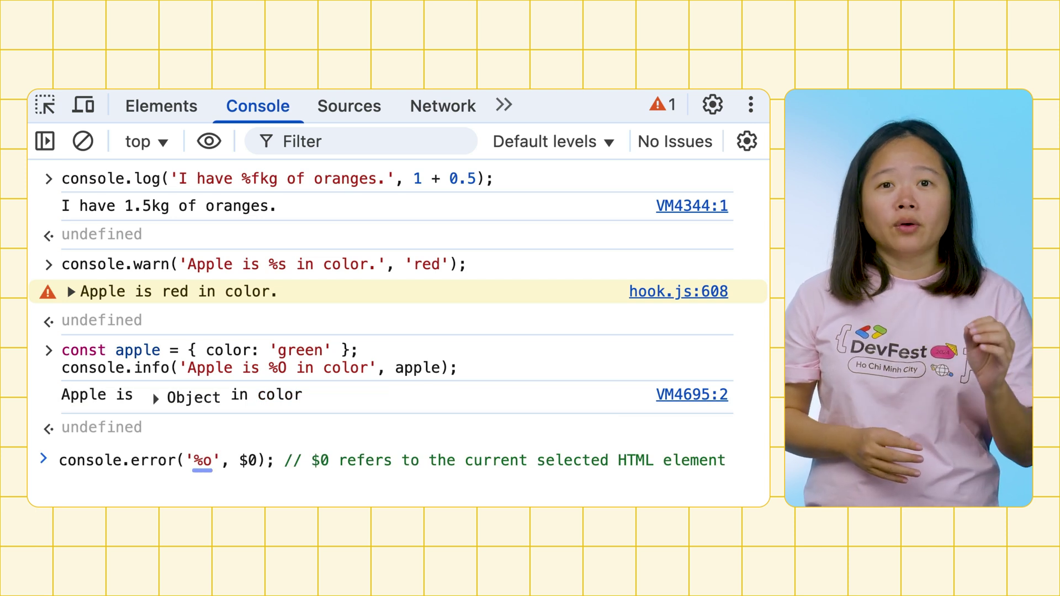
Step: Run console.error('%o', $0) to print the selected main element as an error
{"action": "key", "text": "Return"}
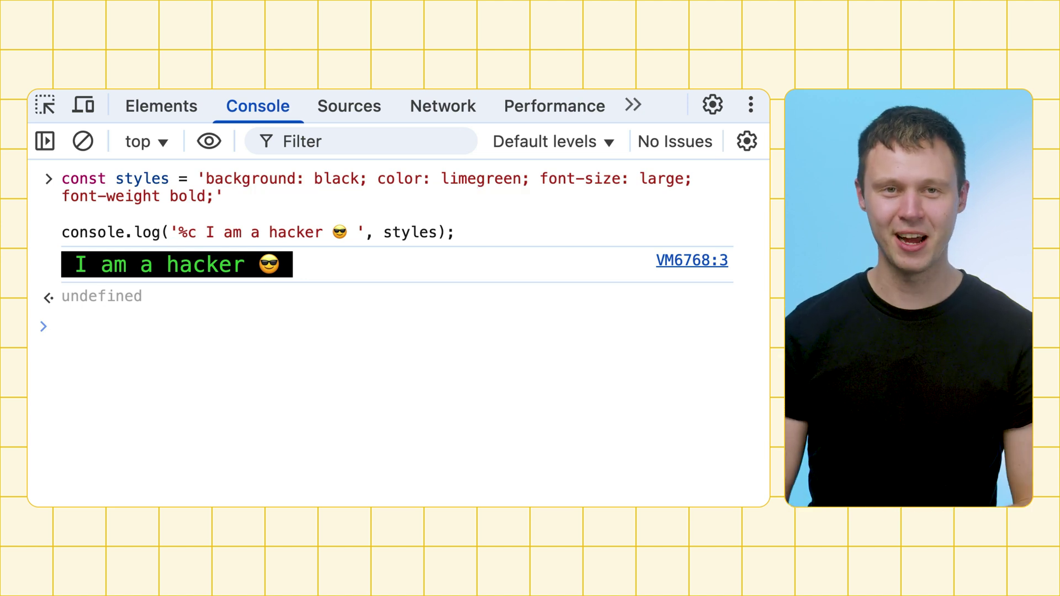
Step: Print 'DevTools support ANSI escape sequences as well!' as an info message
{"action": "key", "text": "Return"}
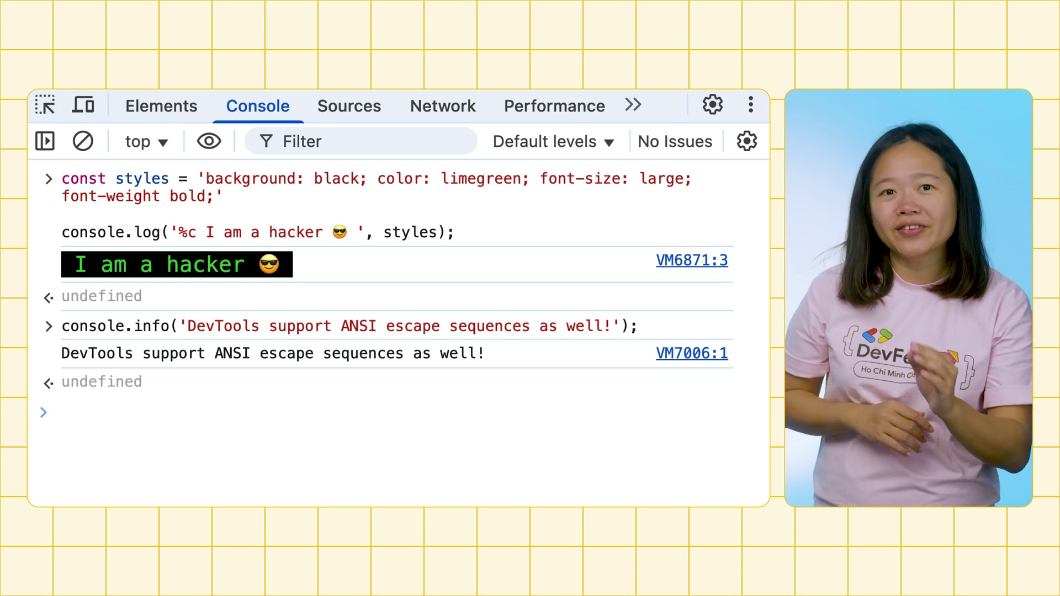
{"action": "type", "text": "console.log('\\x1B[34;102;9mI am a hacker 😎 ');"}
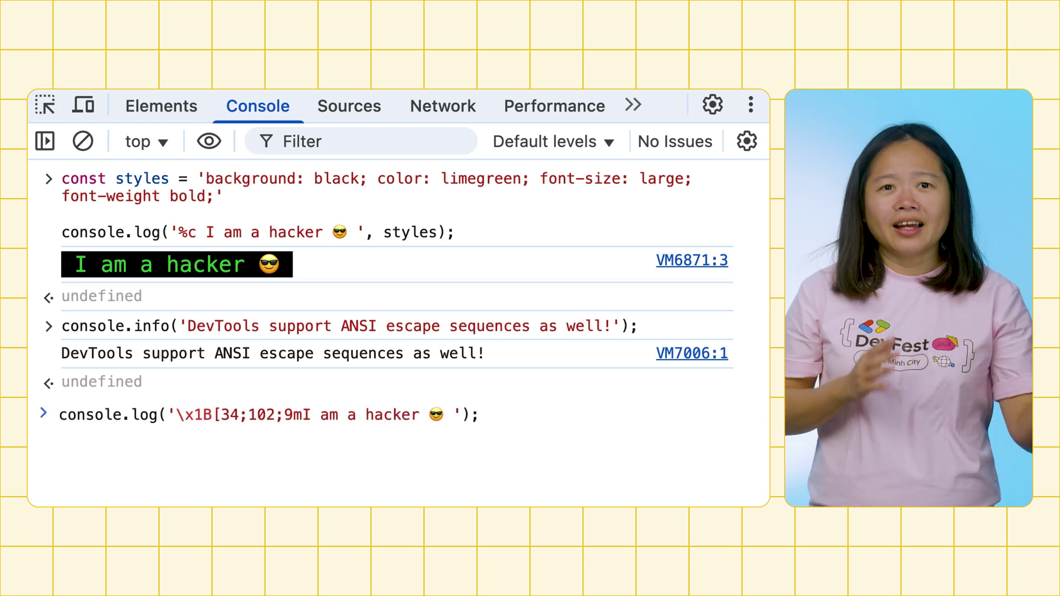
Step: Print 'I am a hacker' with the \x1B[34;102;9m ANSI code: strikethrough on green
{"action": "key", "text": "Return"}
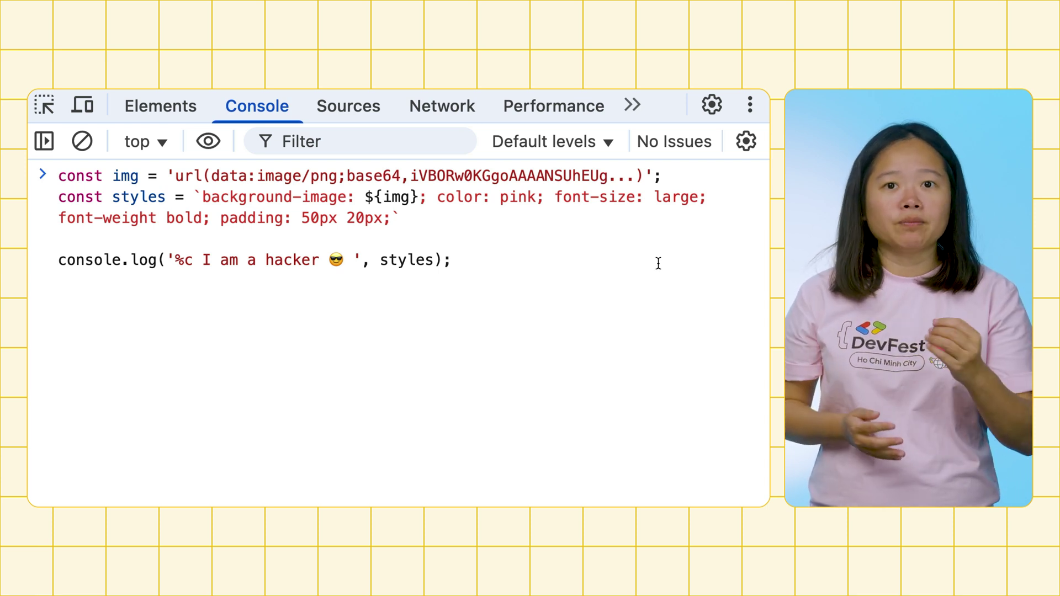
Step: Run the background-image %c snippet, showing pink 'I am a hacker' over a Matrix-style banner
{"action": "key", "text": "Return"}
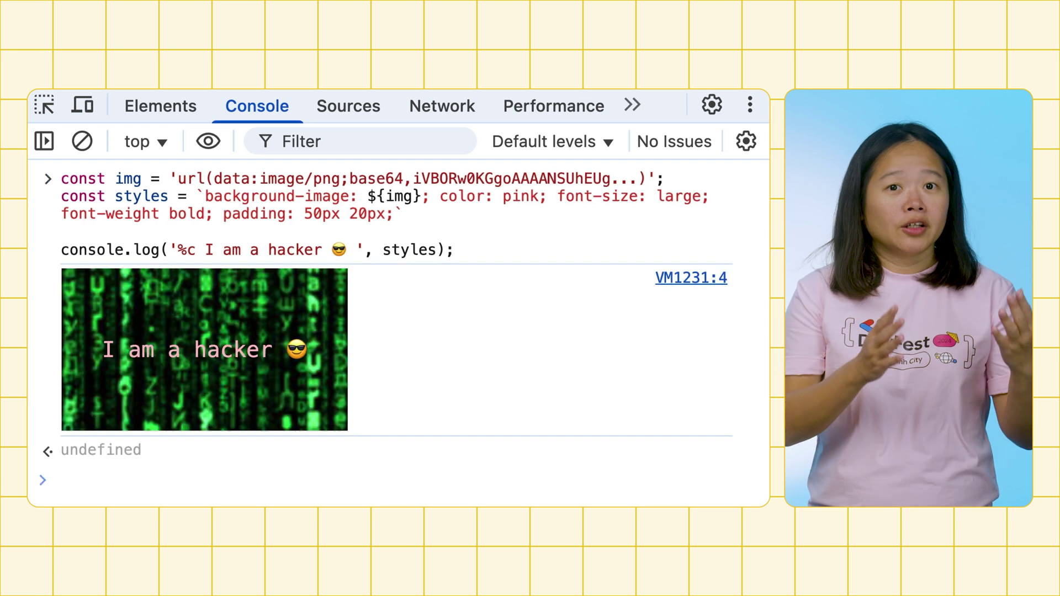